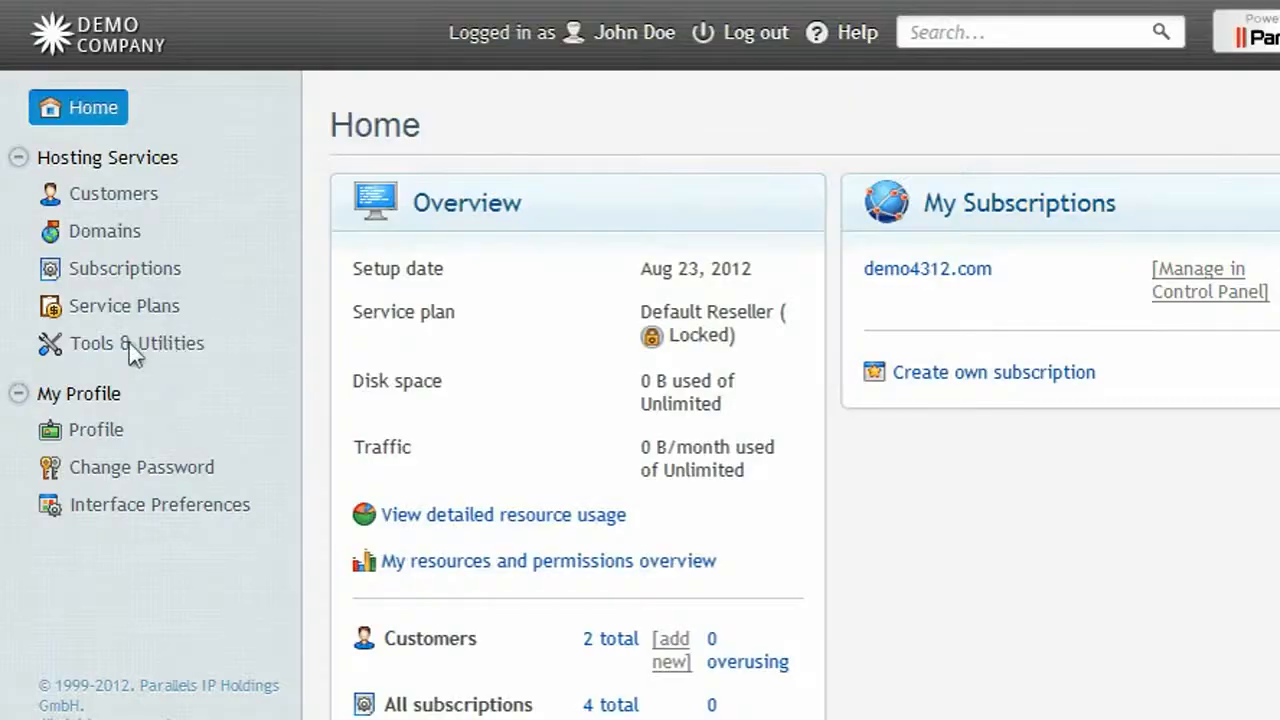
Open the Back Up form in Backup Manager under the reseller's Tools & Utilities.
left_click(129, 343)
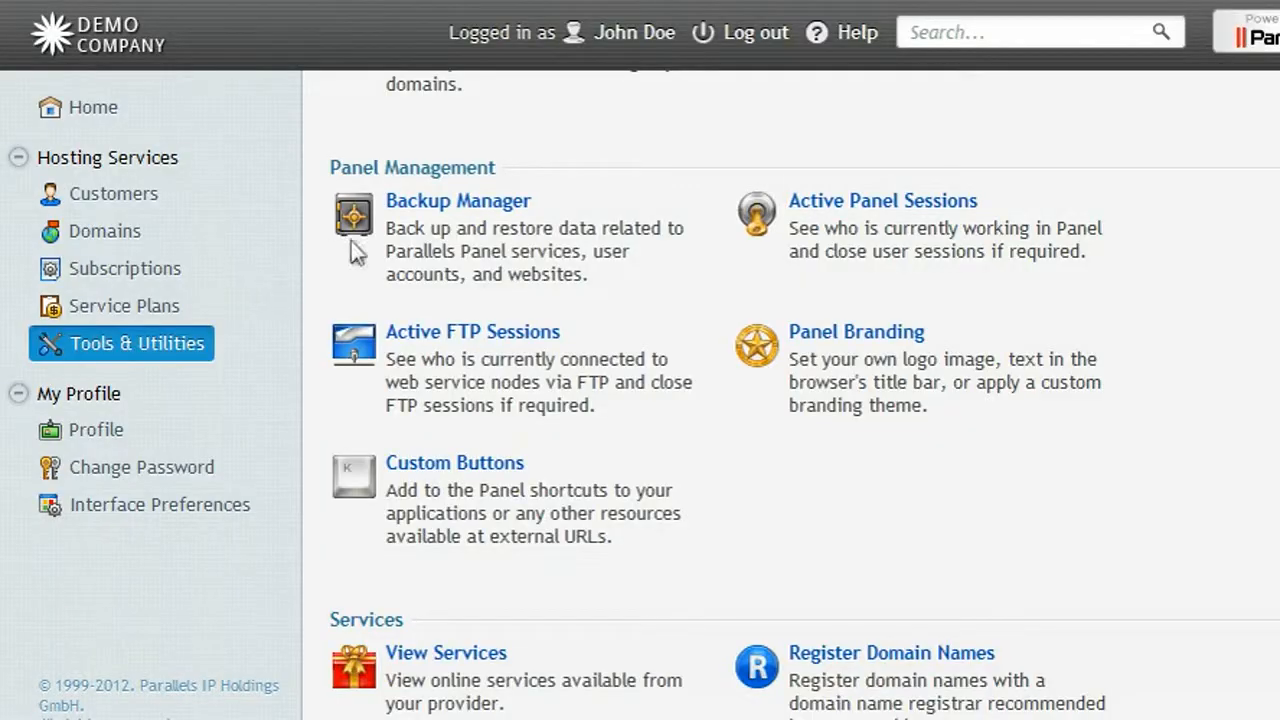
left_click(437, 203)
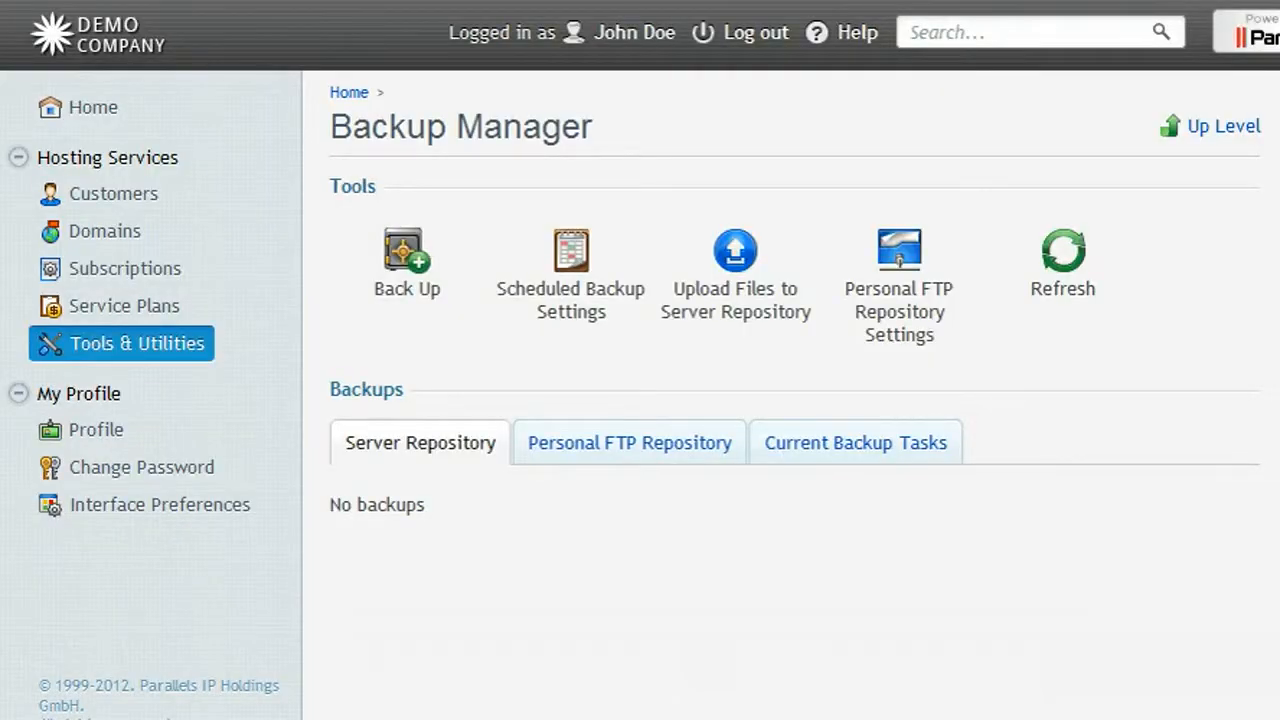
left_click(411, 256)
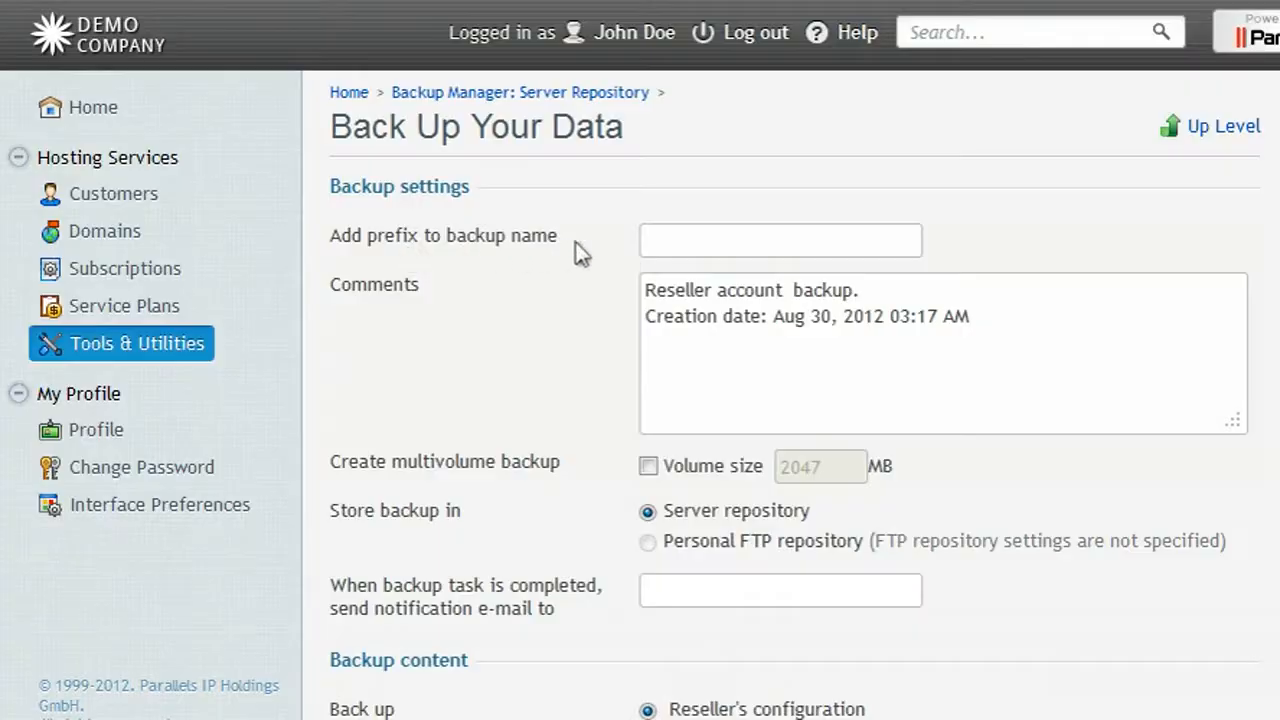
Back up the reseller's configuration and content with prefix 'mybak-', notifying a contact e-mail address.
left_click(653, 241)
type("mybak-")
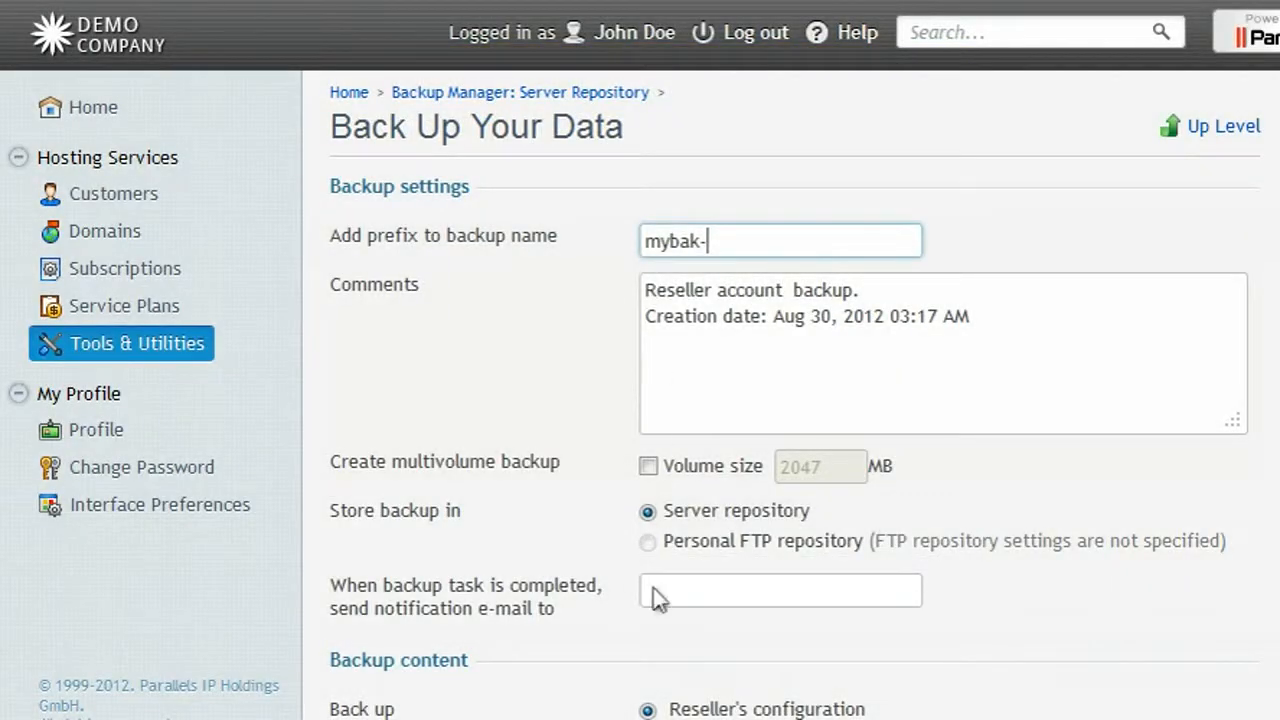
left_click(651, 590)
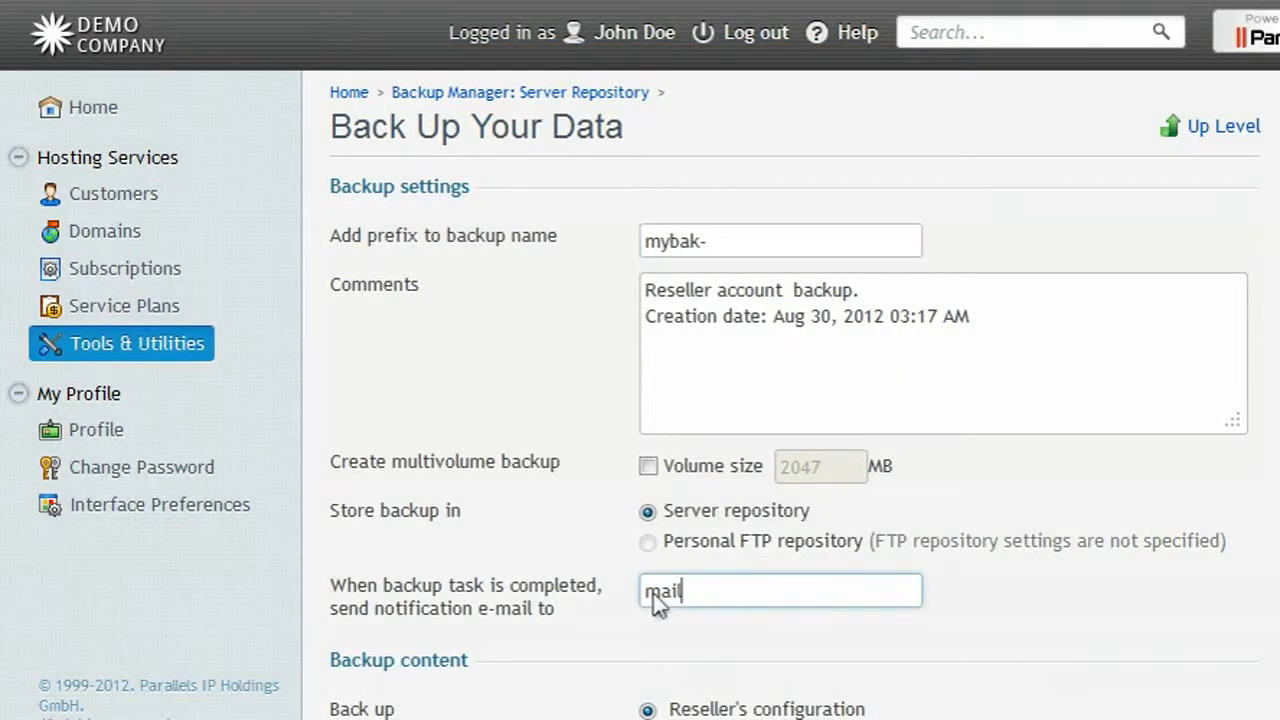
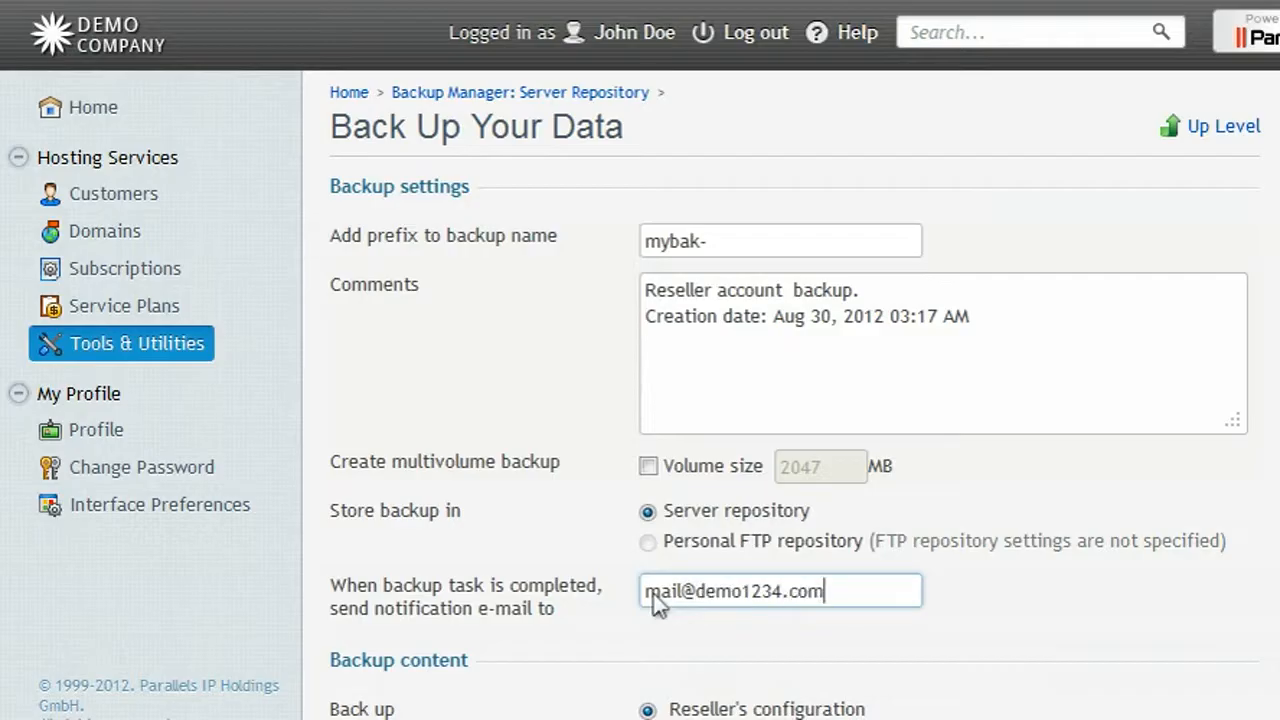
scroll(652, 592, "down", 2)
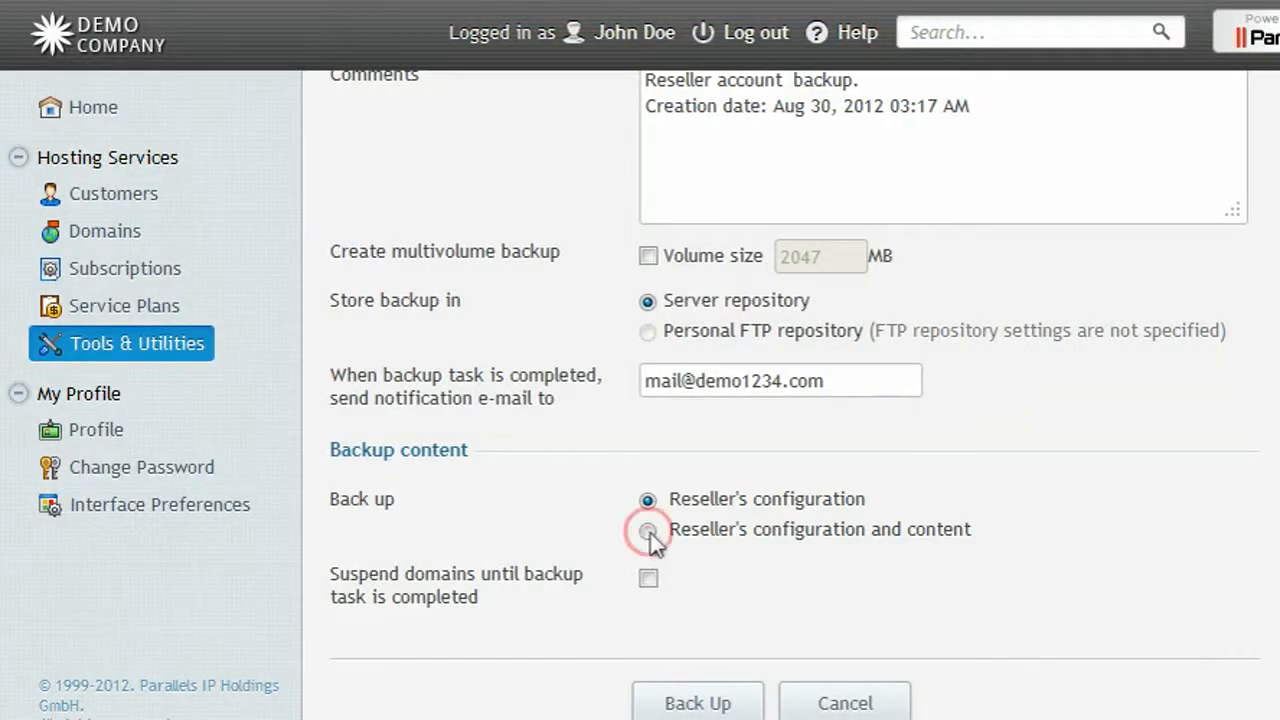
left_click(648, 531)
left_click(695, 692)
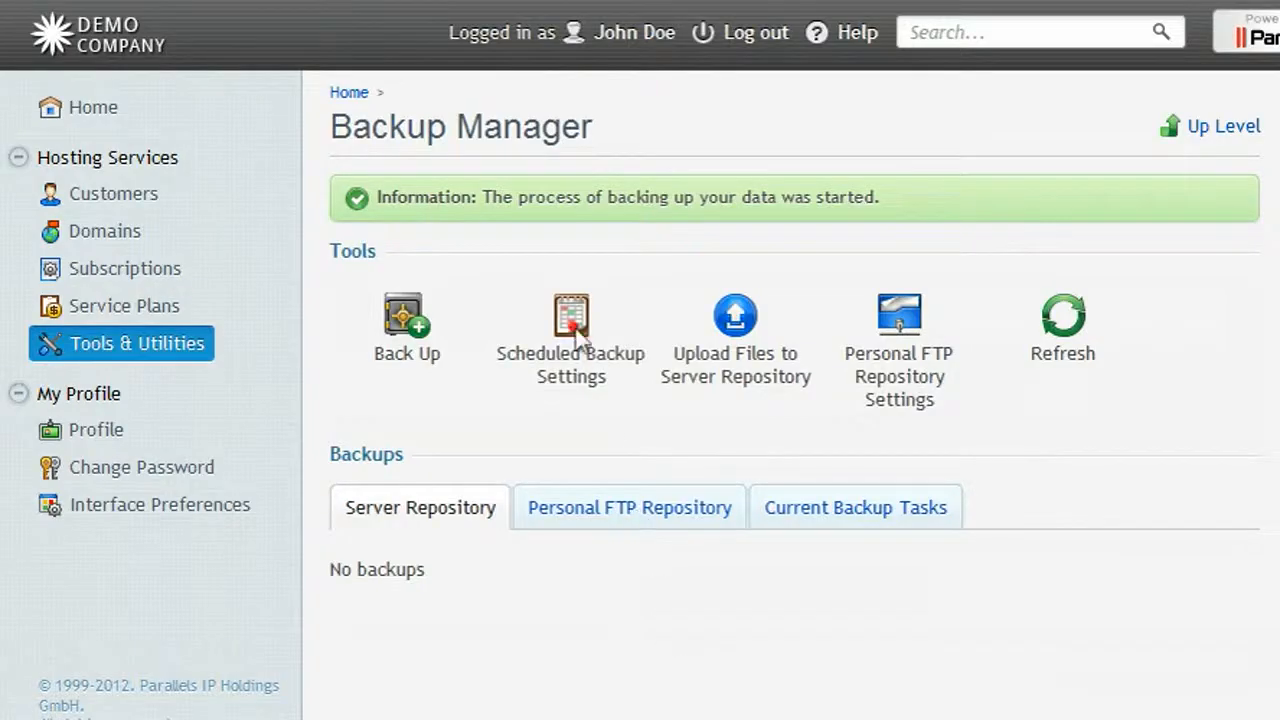
Activate a scheduled backup running Weekly on Monday with prefix 'weekly-' and save it.
left_click(575, 337)
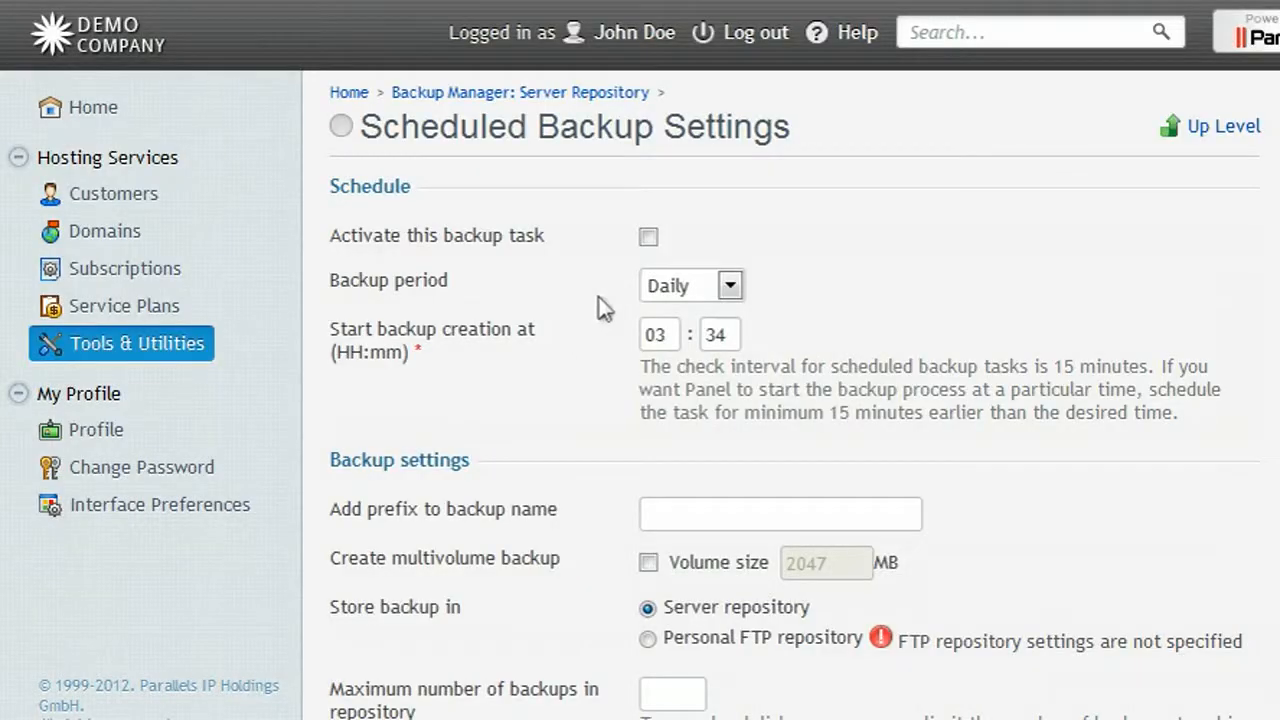
left_click(648, 240)
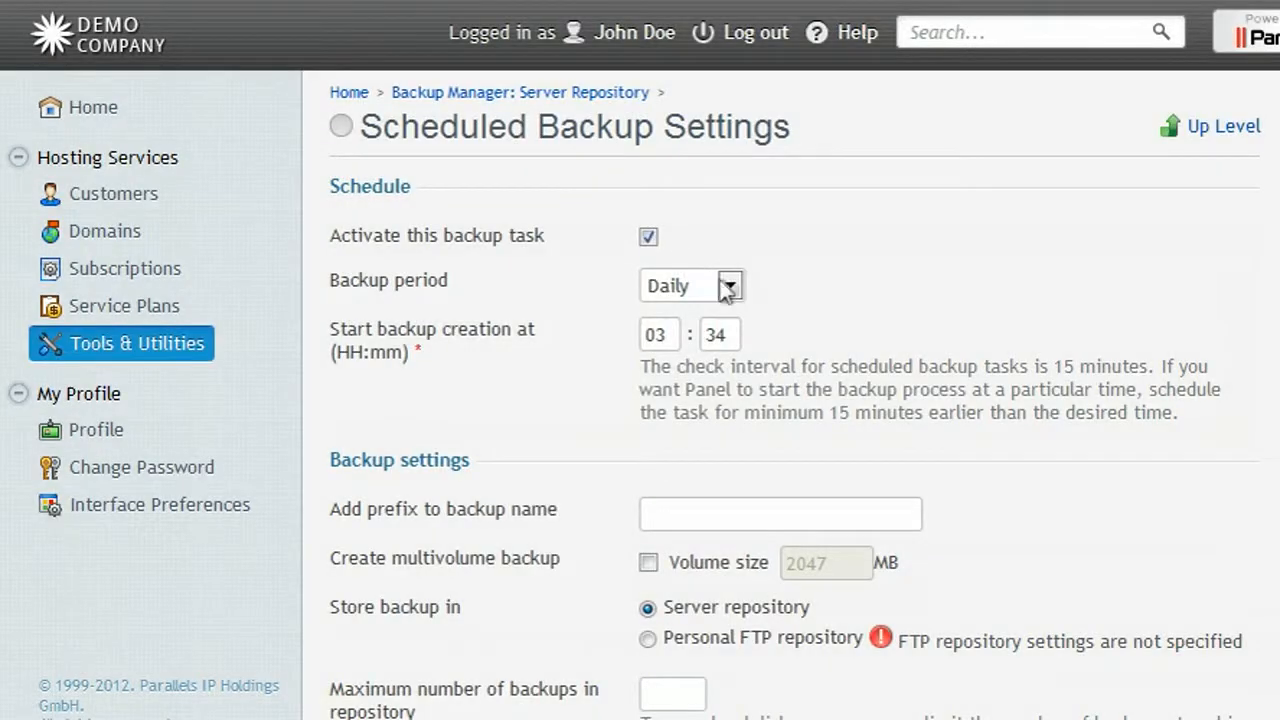
left_click(731, 285)
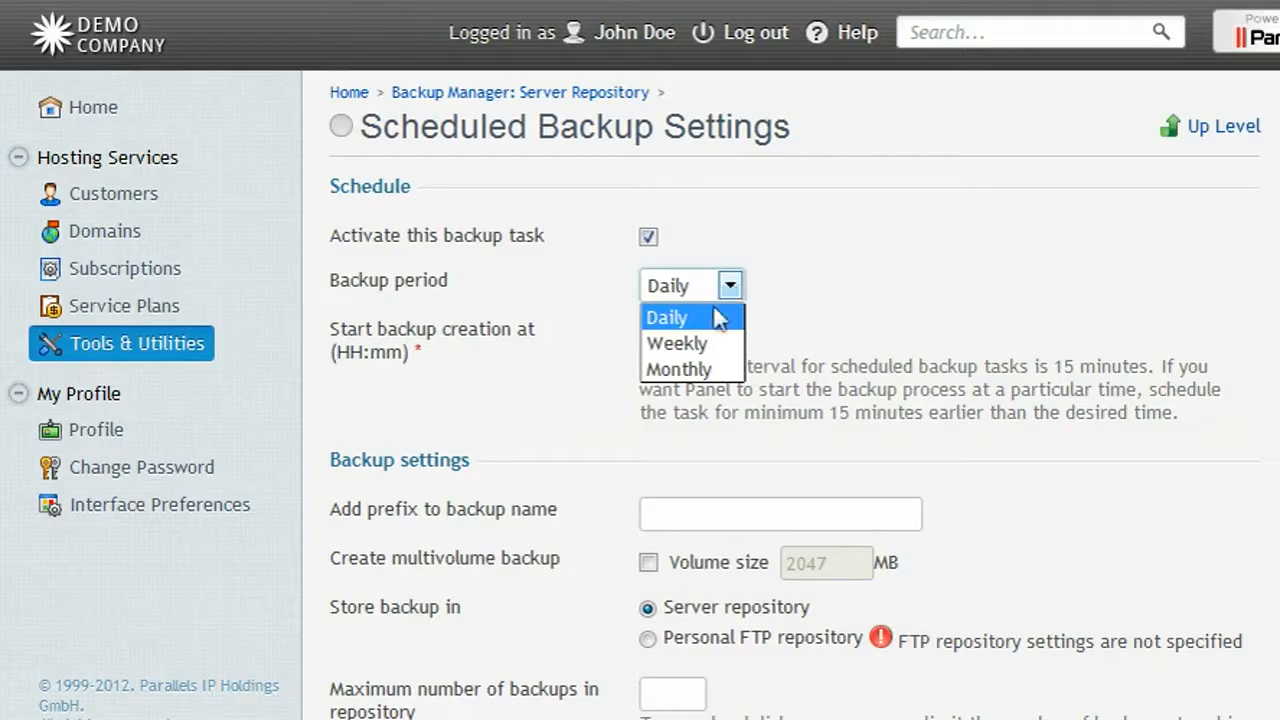
left_click(679, 343)
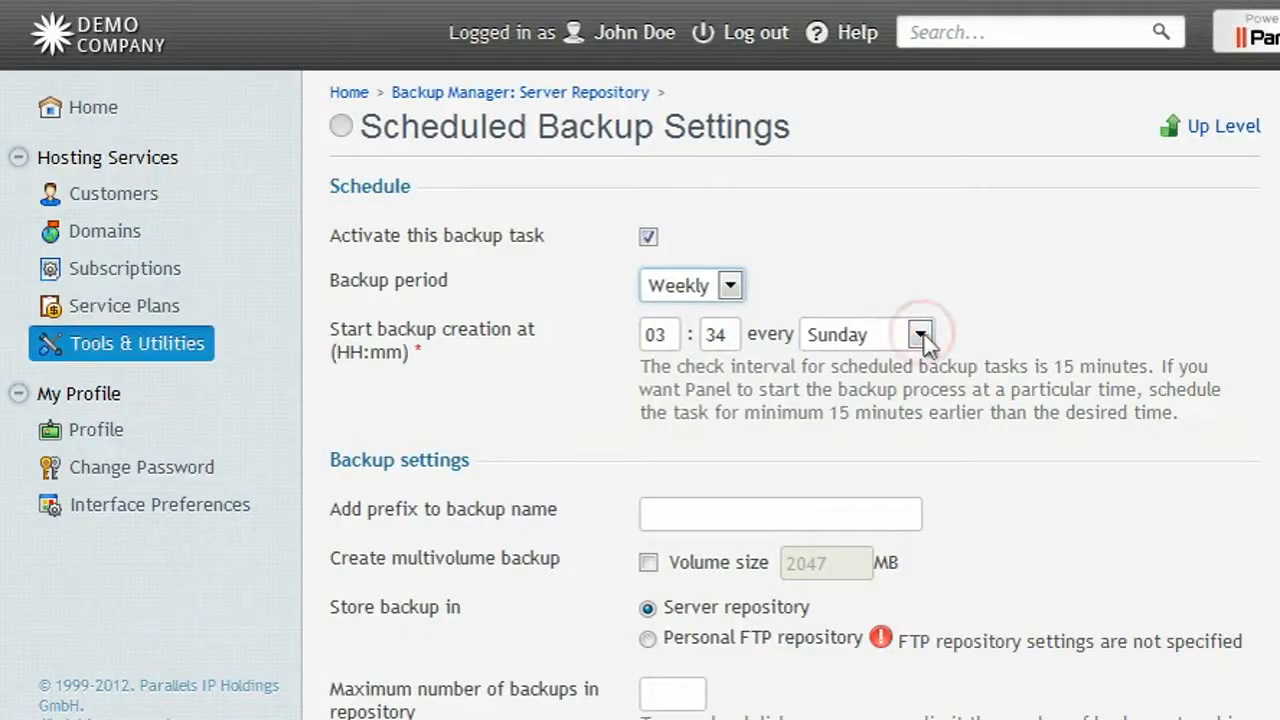
left_click(919, 335)
left_click(840, 393)
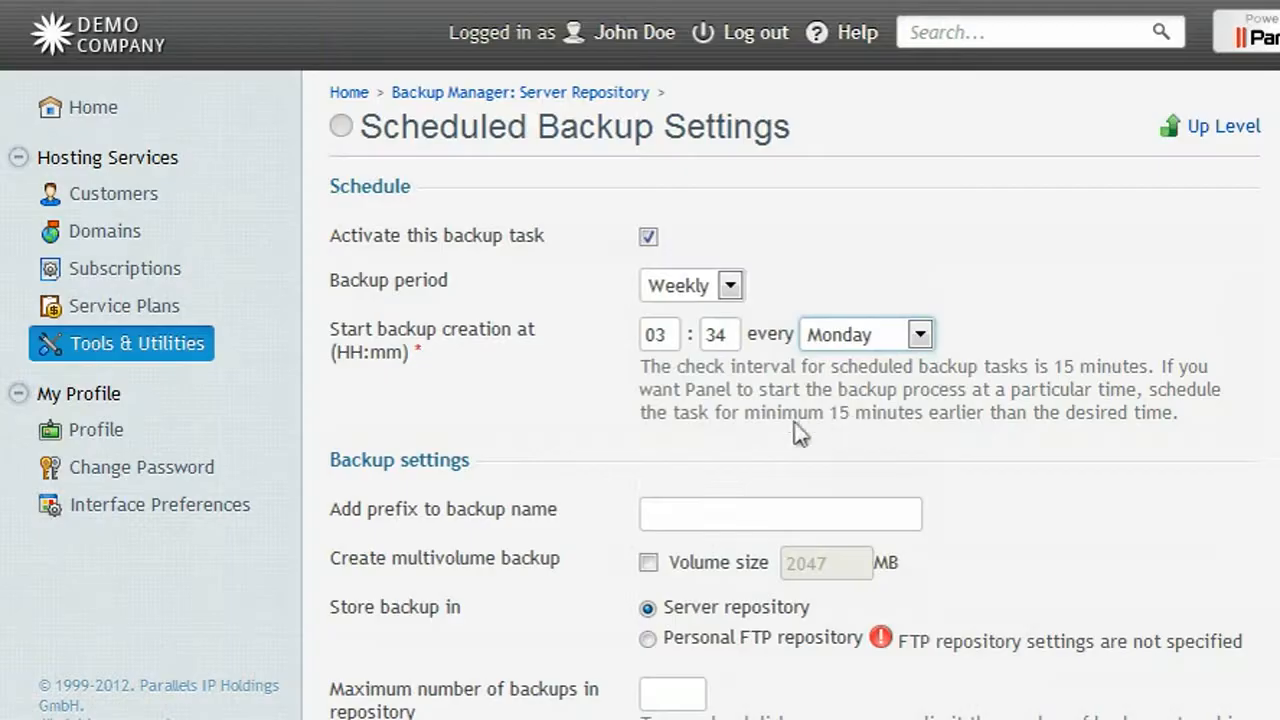
left_click(652, 516)
type("weekly-")
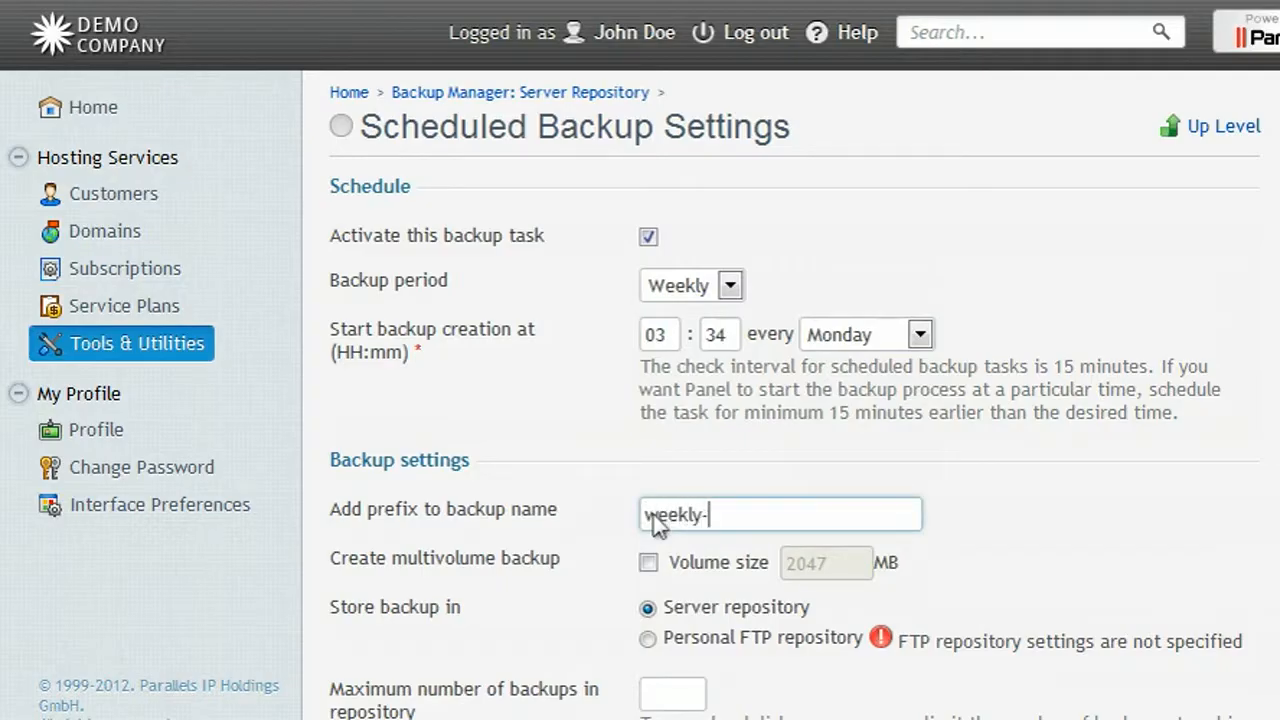
scroll(652, 520, "down", 5)
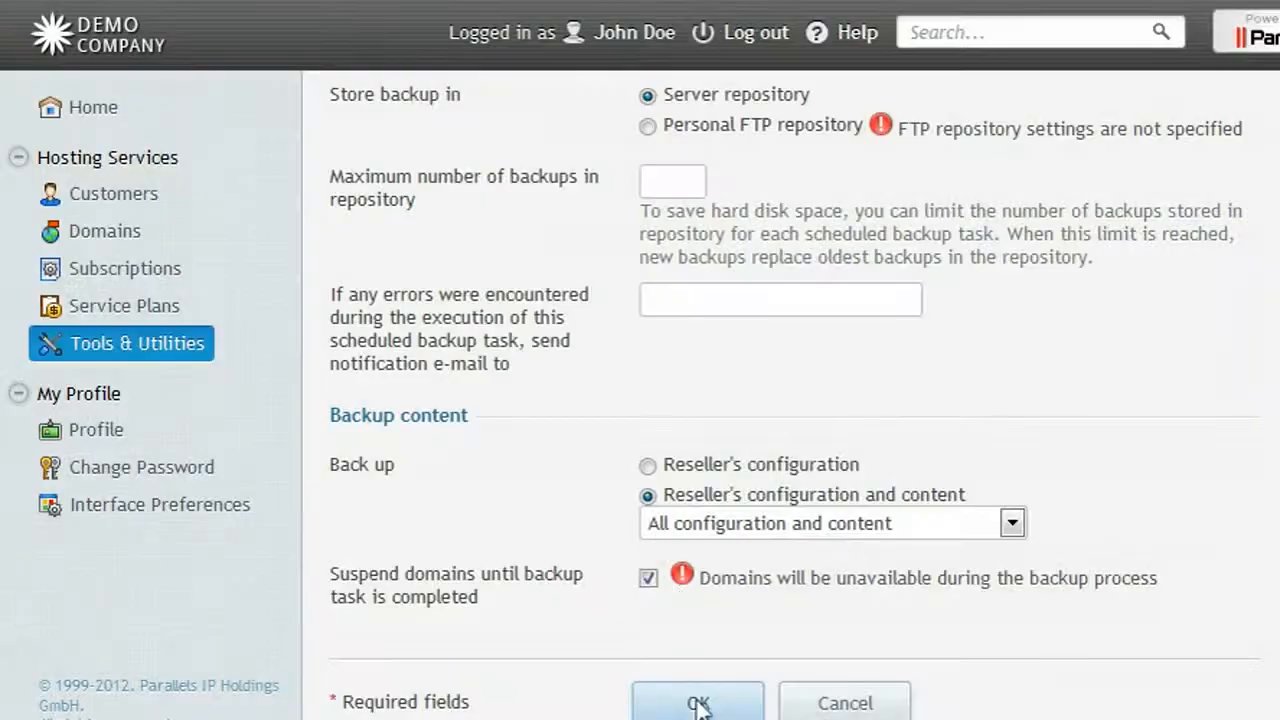
left_click(701, 704)
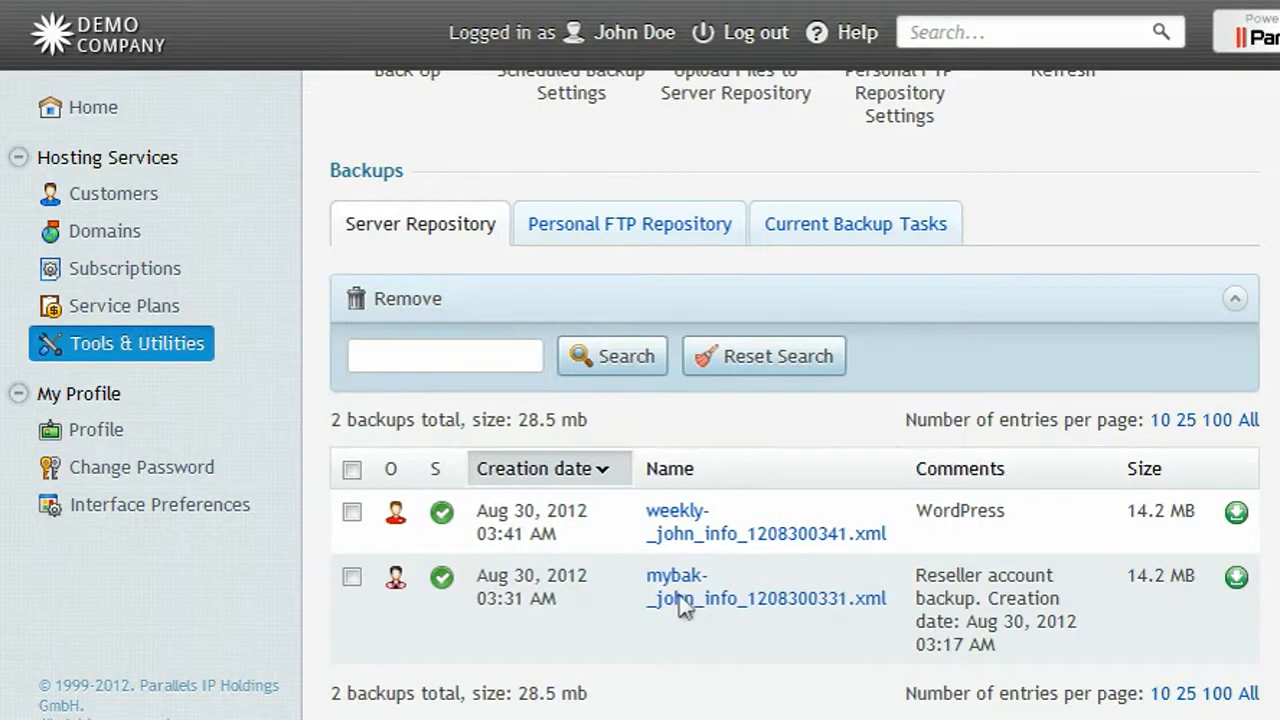
Restore 'Reseller account configuration' from the mybak- backup, reaching the conflicts page.
left_click(672, 578)
scroll(680, 590, "down", 4)
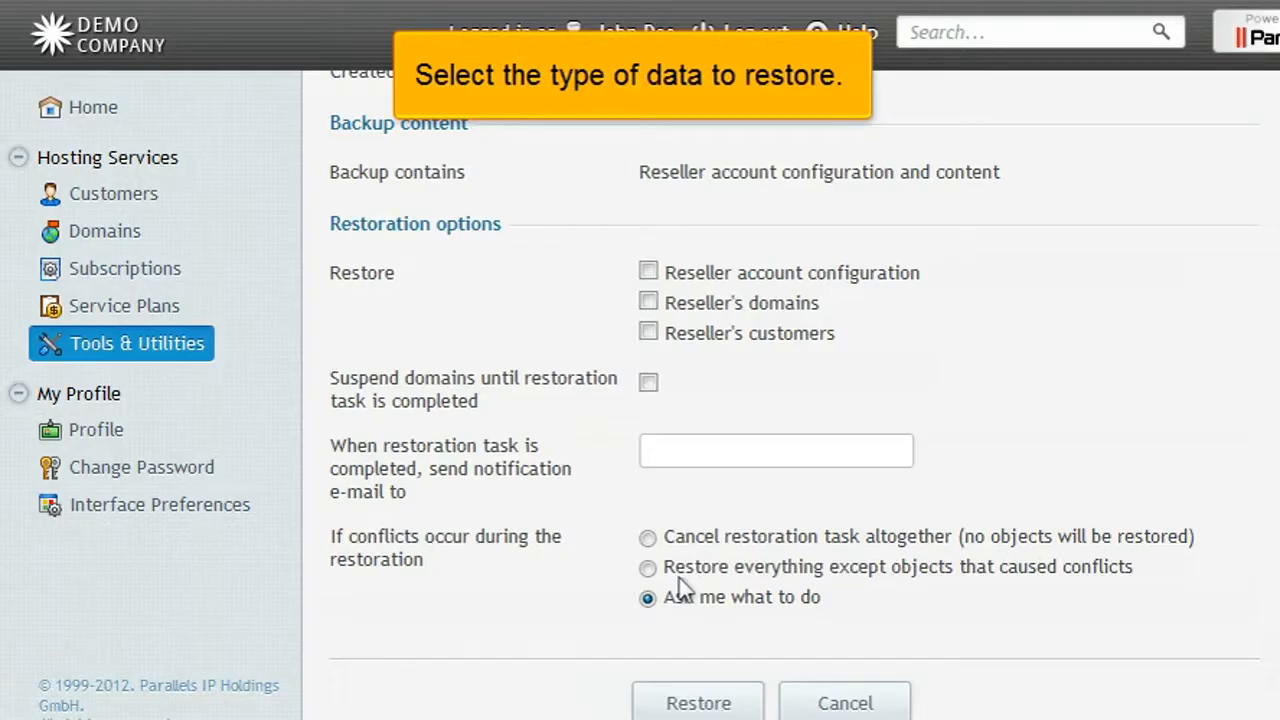
left_click(648, 273)
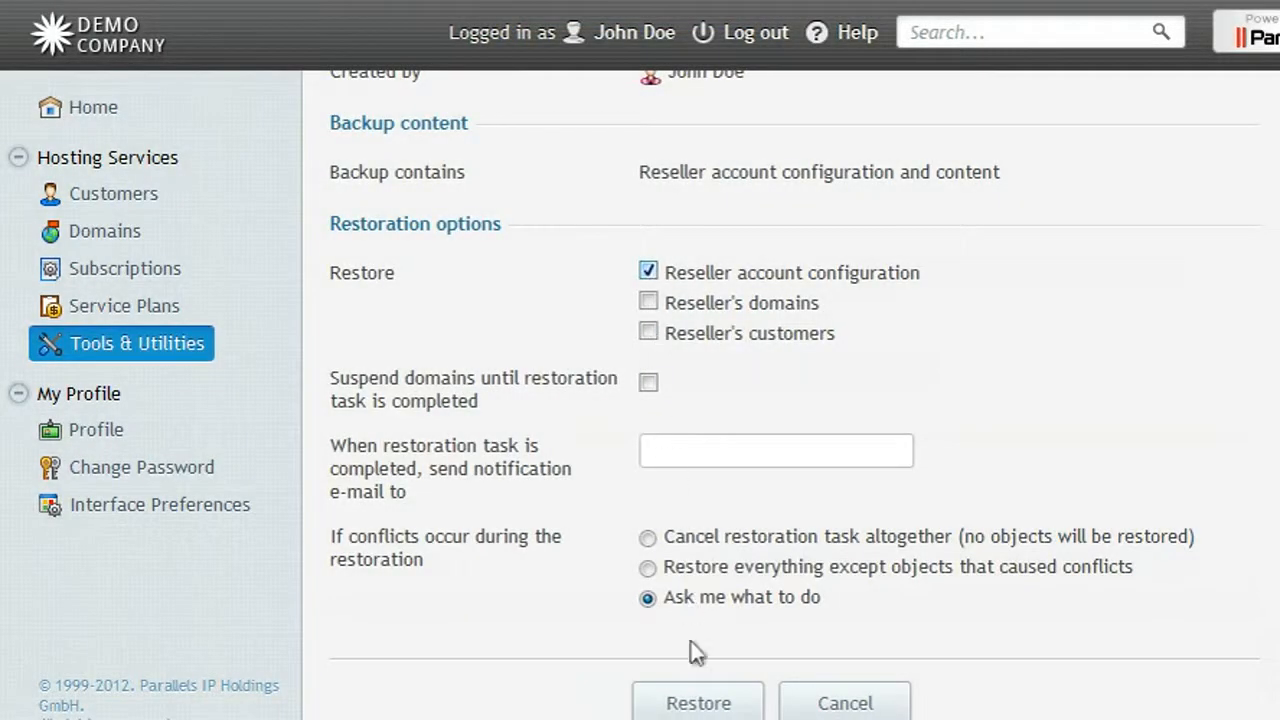
left_click(700, 705)
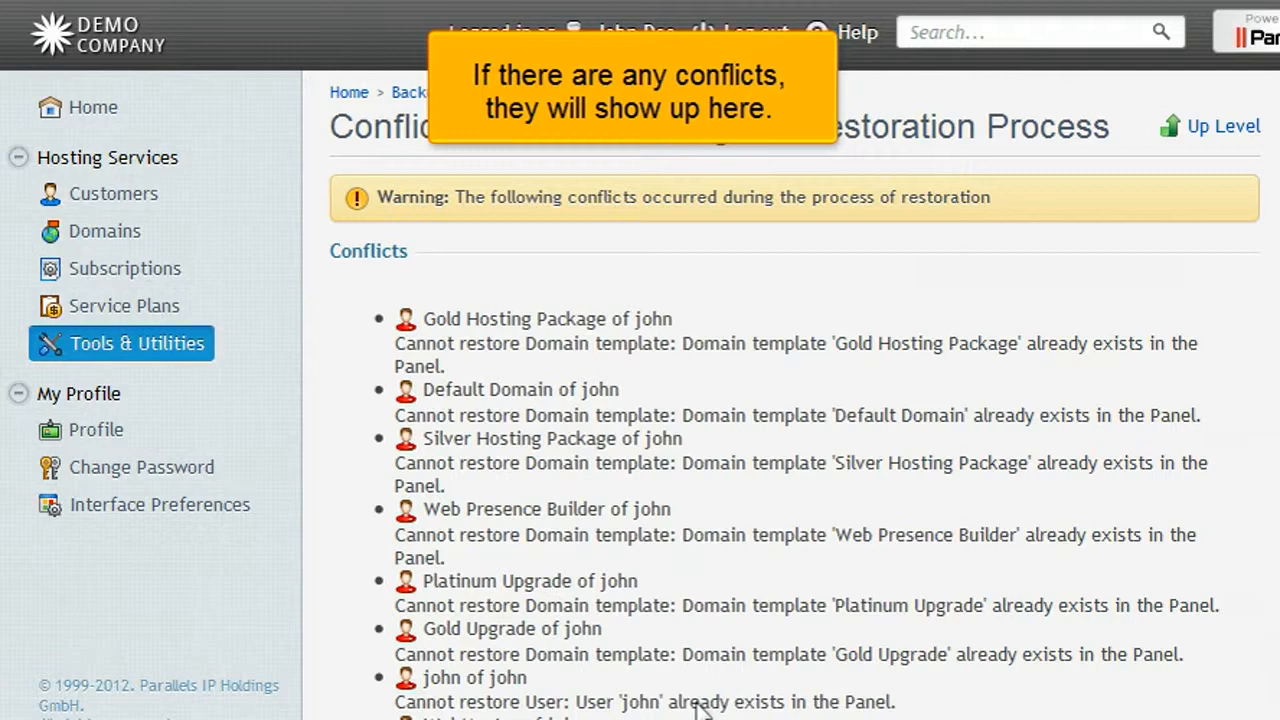
Resolve timing conflicts with 'Use configuration from current system and data from backup' and start restoring.
scroll(700, 705, "down", 3)
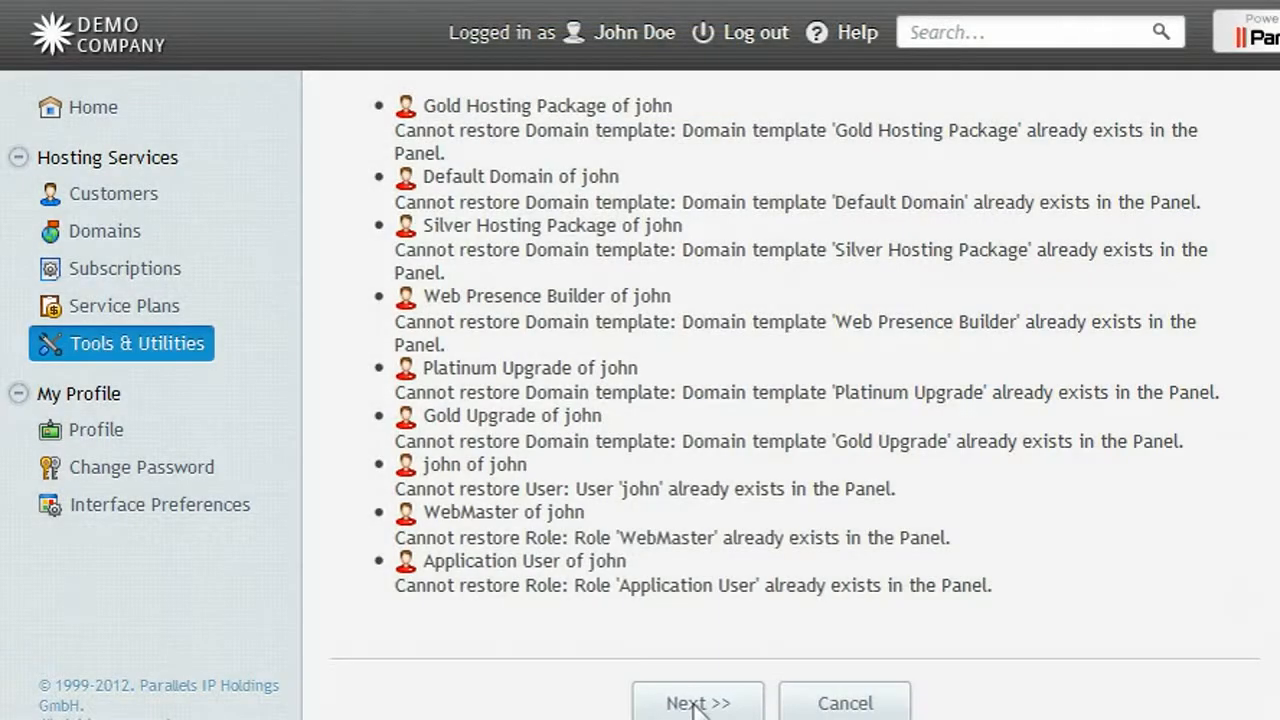
left_click(702, 707)
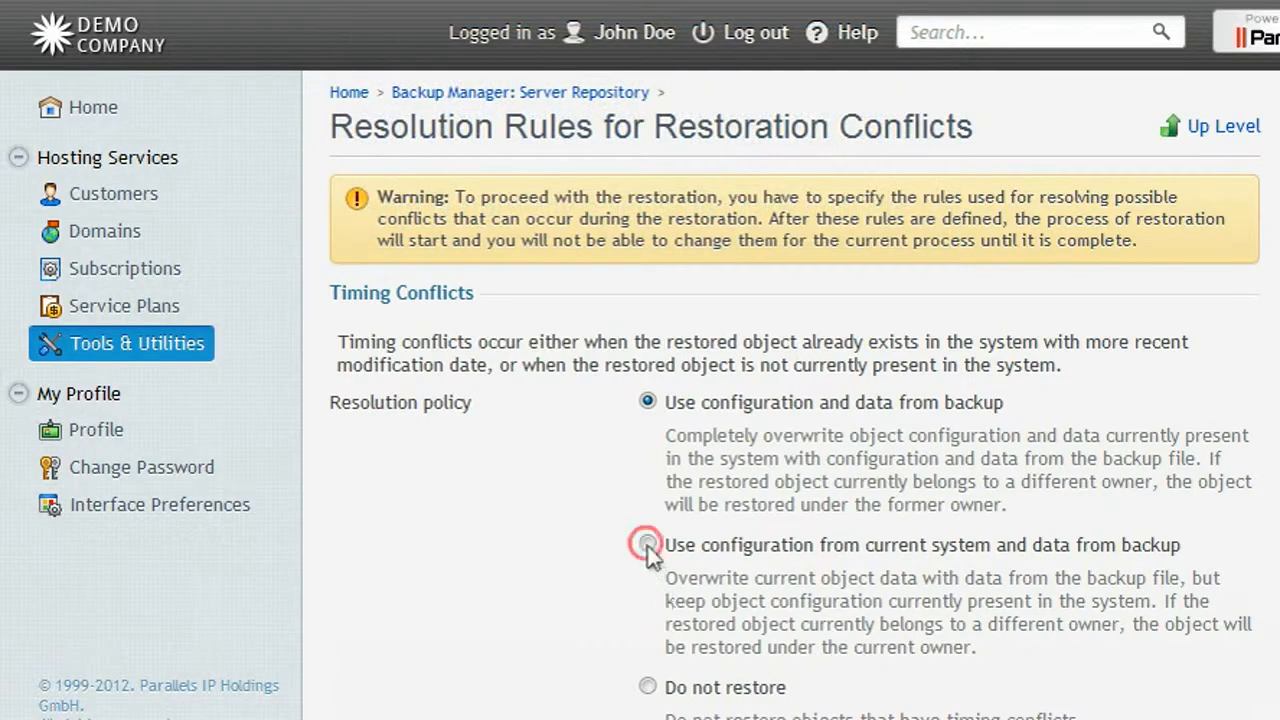
left_click(647, 545)
scroll(648, 550, "down", 2)
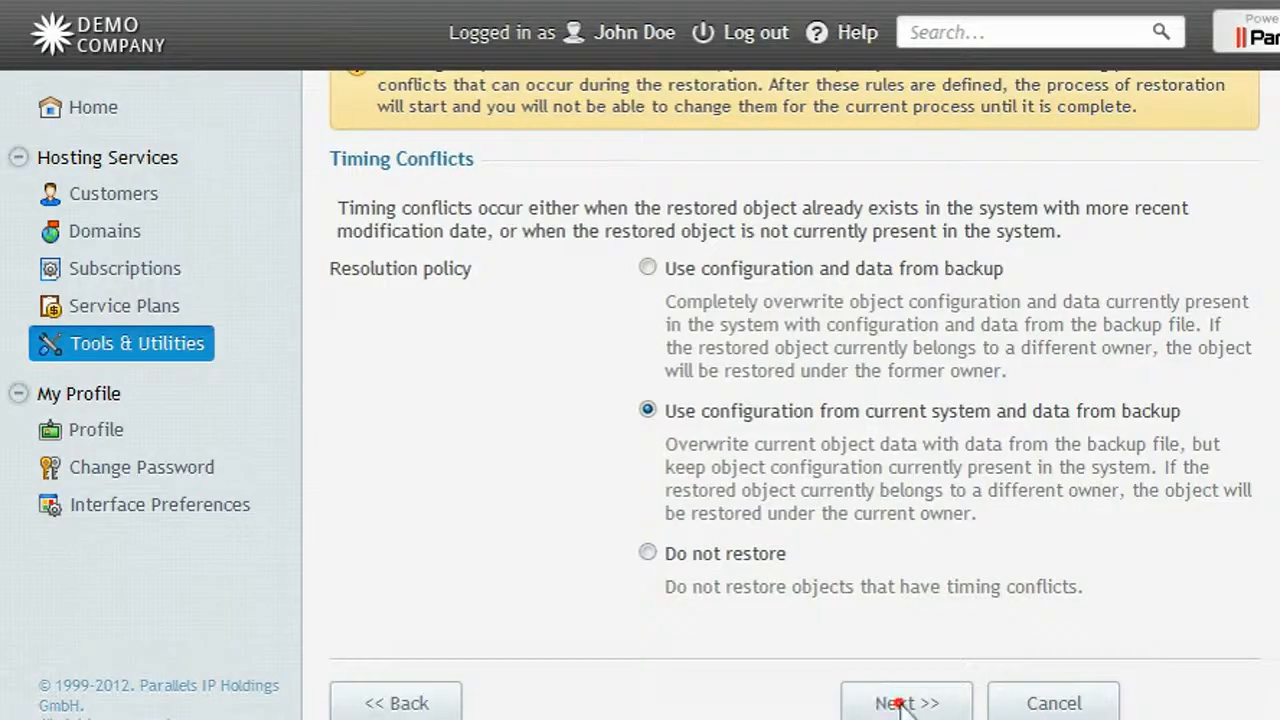
left_click(895, 704)
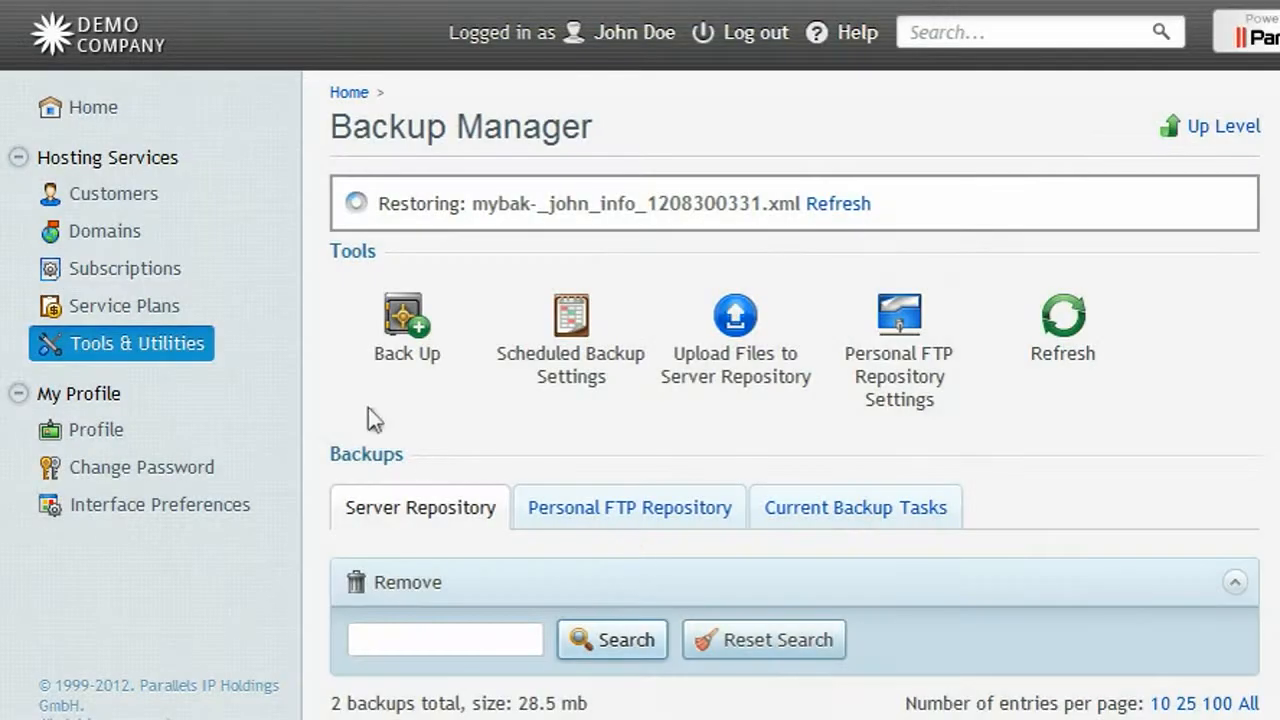
Open demo4312.com in its control panel and view its Account Information and Tools page.
left_click(120, 270)
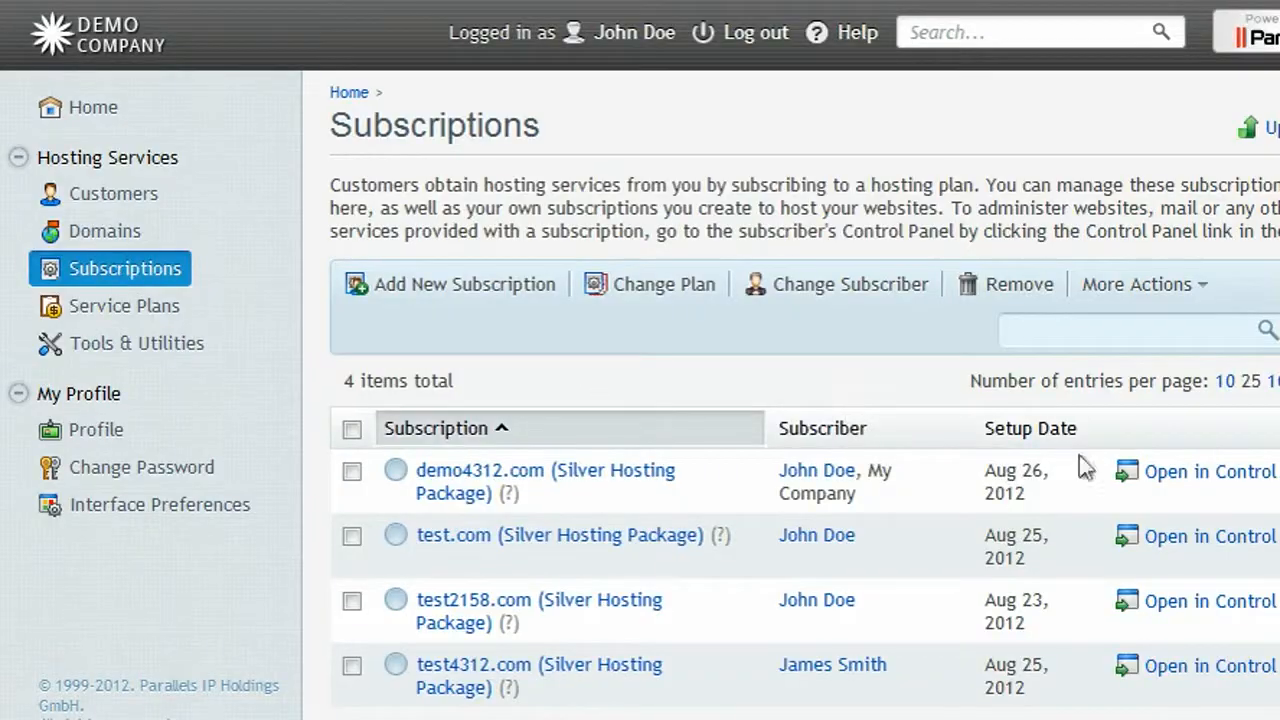
left_click(1183, 477)
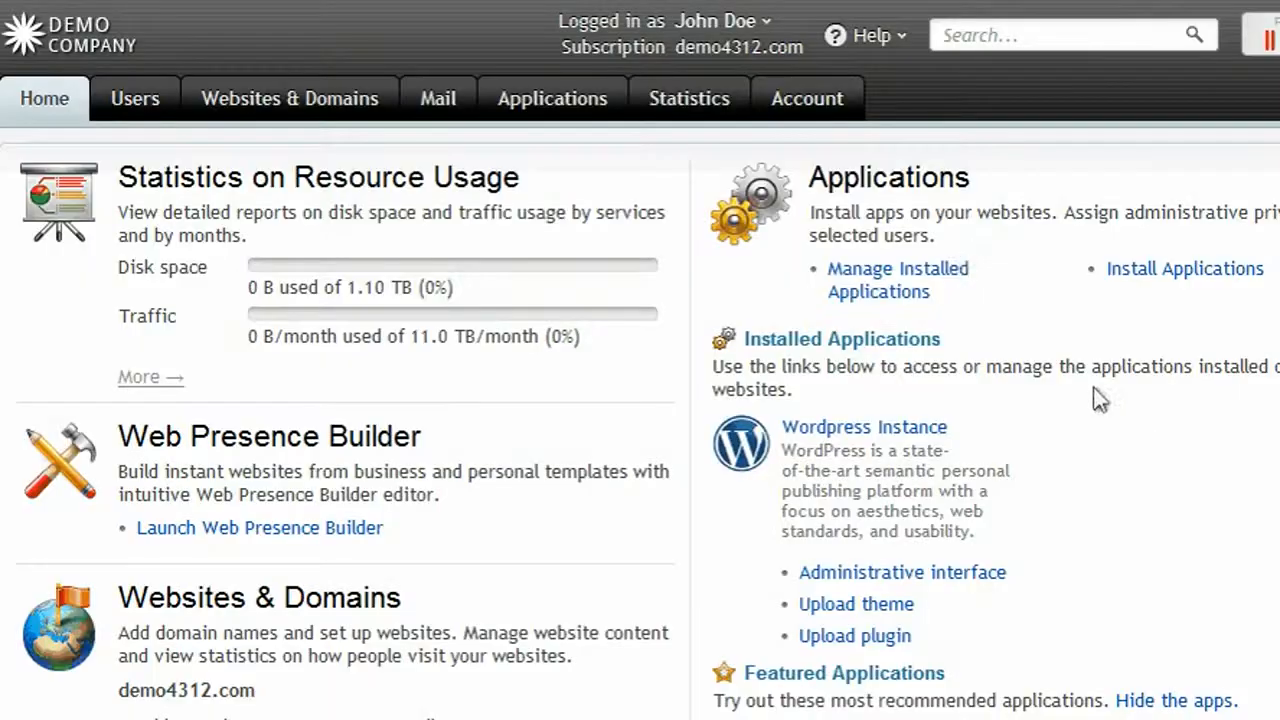
left_click(816, 112)
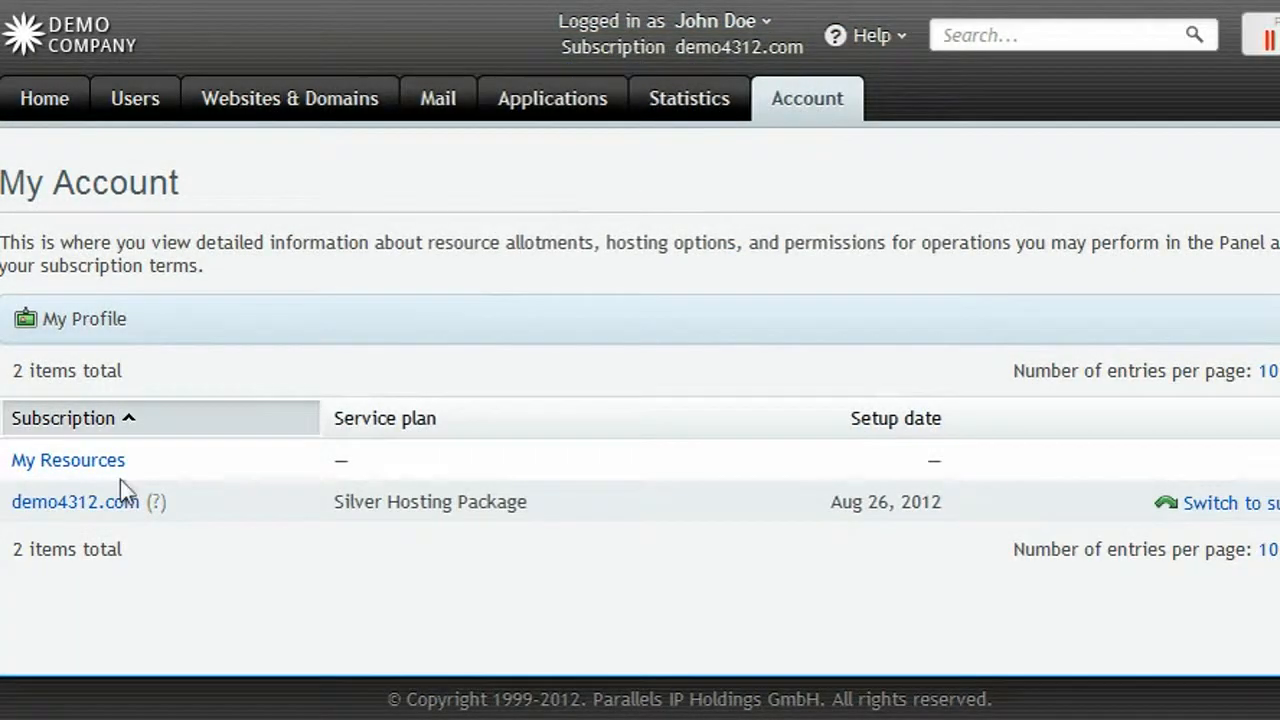
left_click(120, 500)
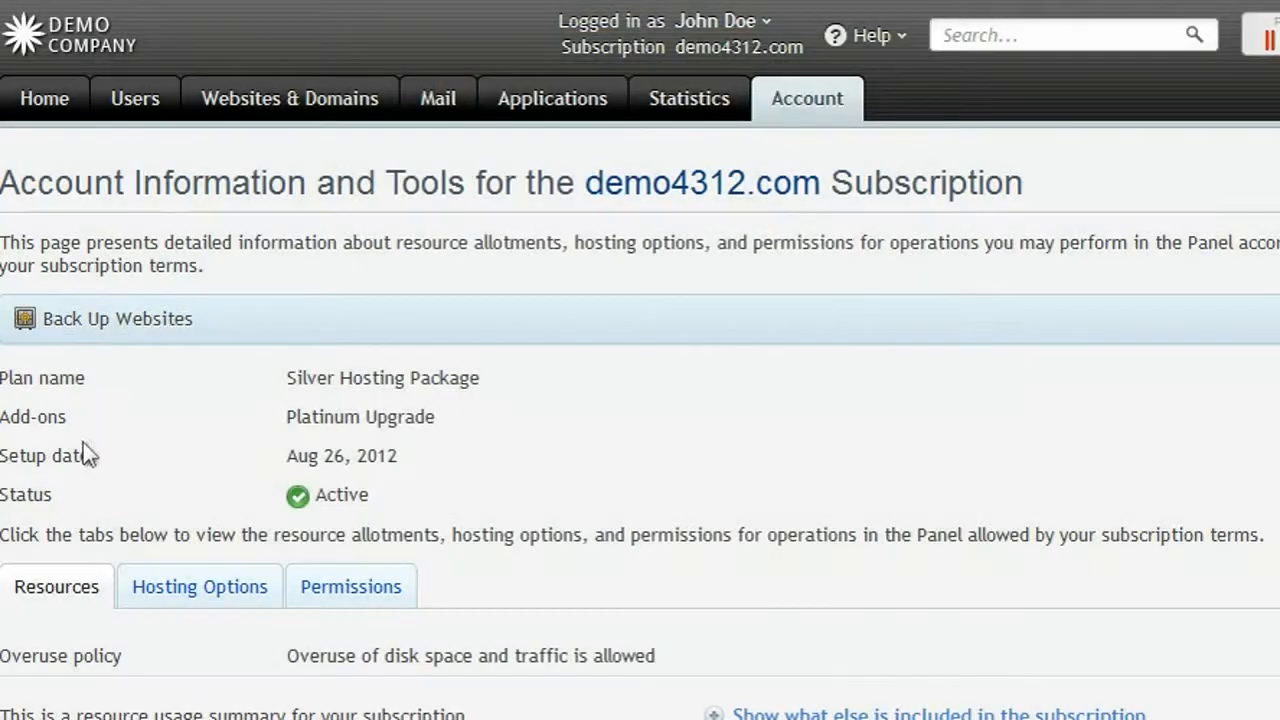
Open the Back Up form for demo4312.com's websites from its Backup Manager.
left_click(100, 321)
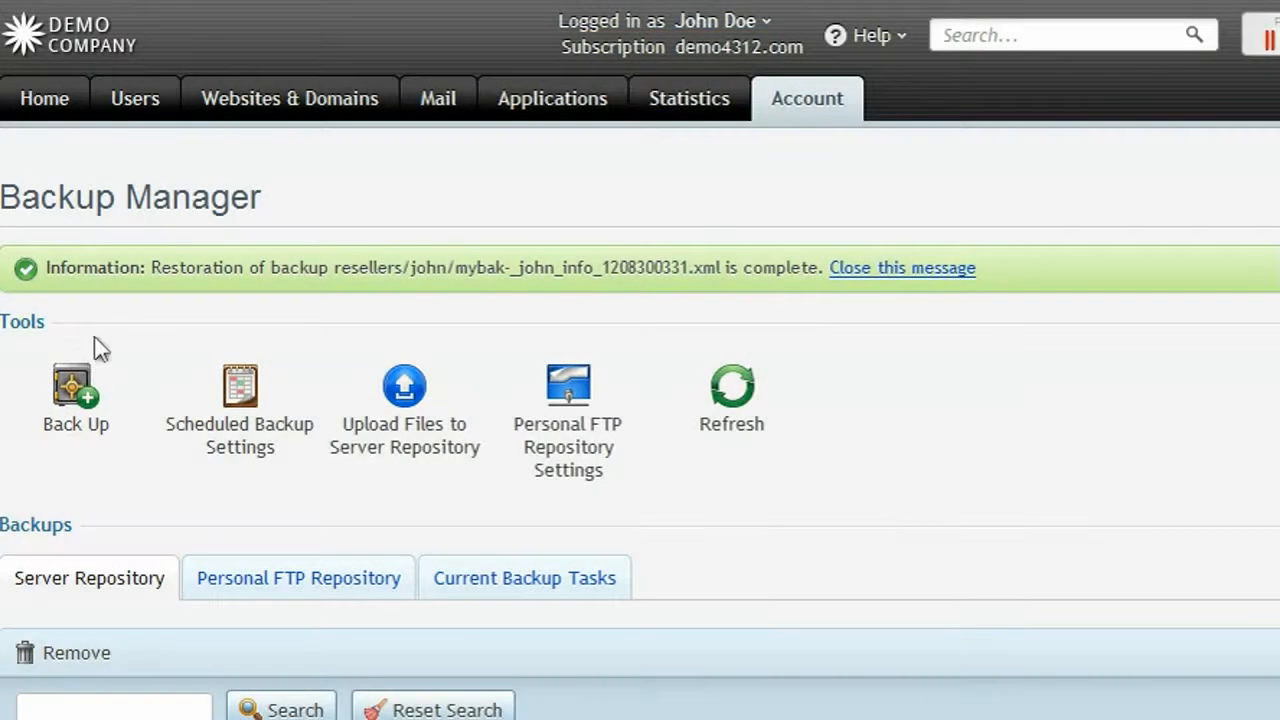
left_click(80, 392)
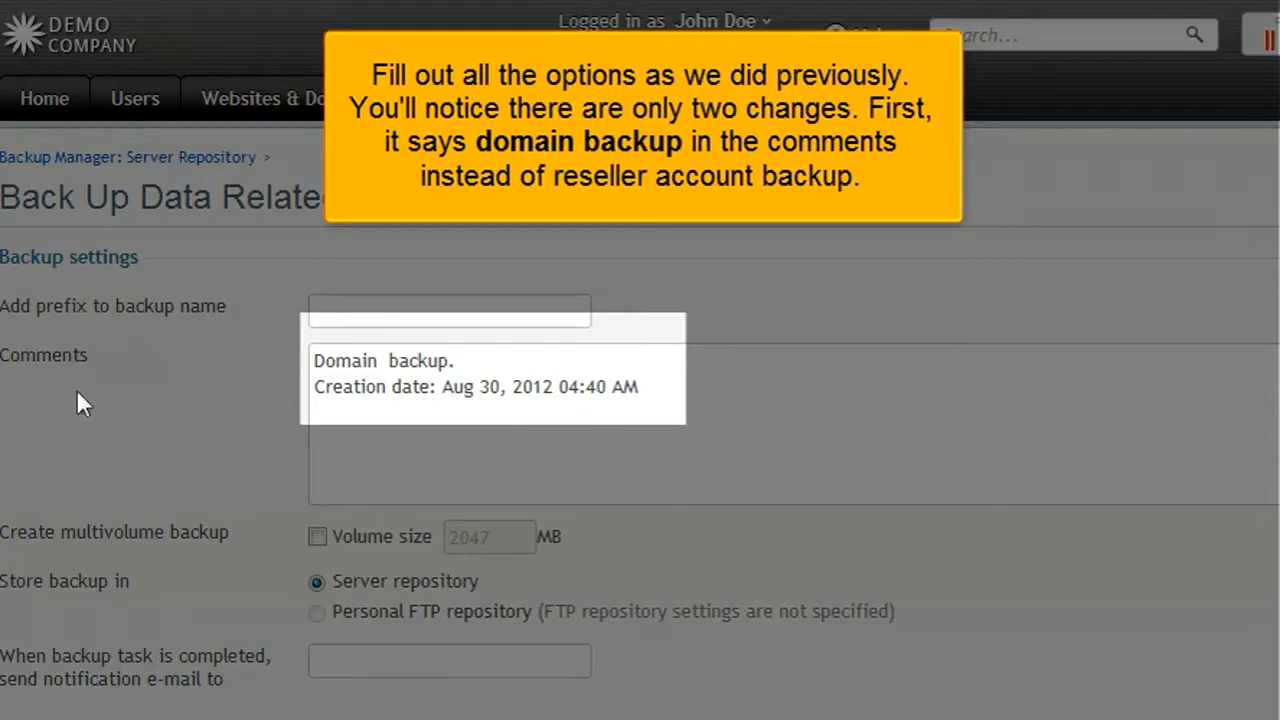
scroll(77, 391, "down", 4)
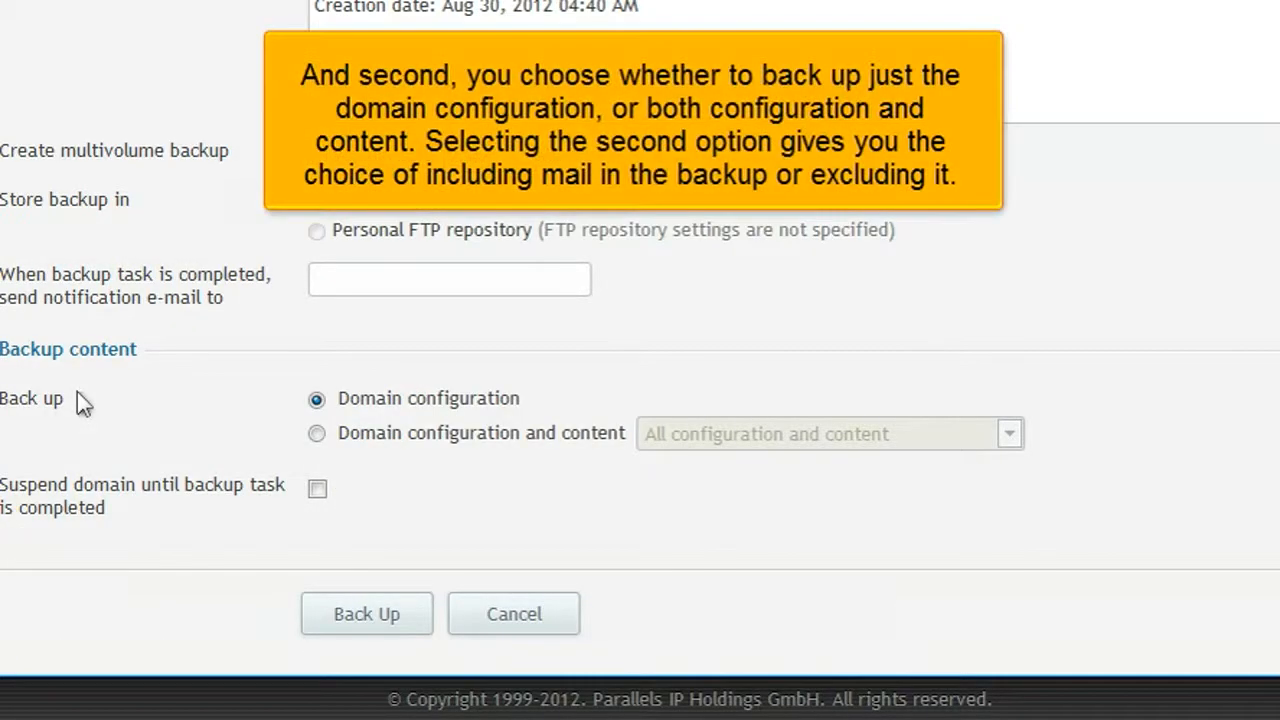